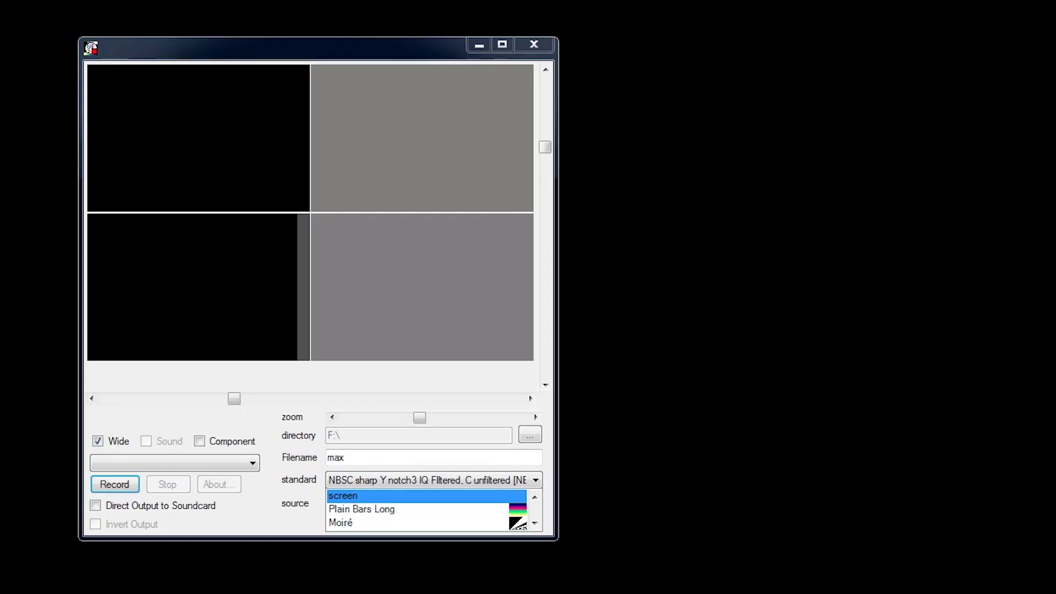
Step: Position the max A.mp4 player beside NBSC Scrape, play the clip, and record it into max
{"action": "mouse_move", "coordinate": [1055, 50]}
{"action": "left_mouse_down"}
{"action": "mouse_move", "coordinate": [905, 121]}
{"action": "mouse_move", "coordinate": [840, 125]}
{"action": "left_mouse_up"}
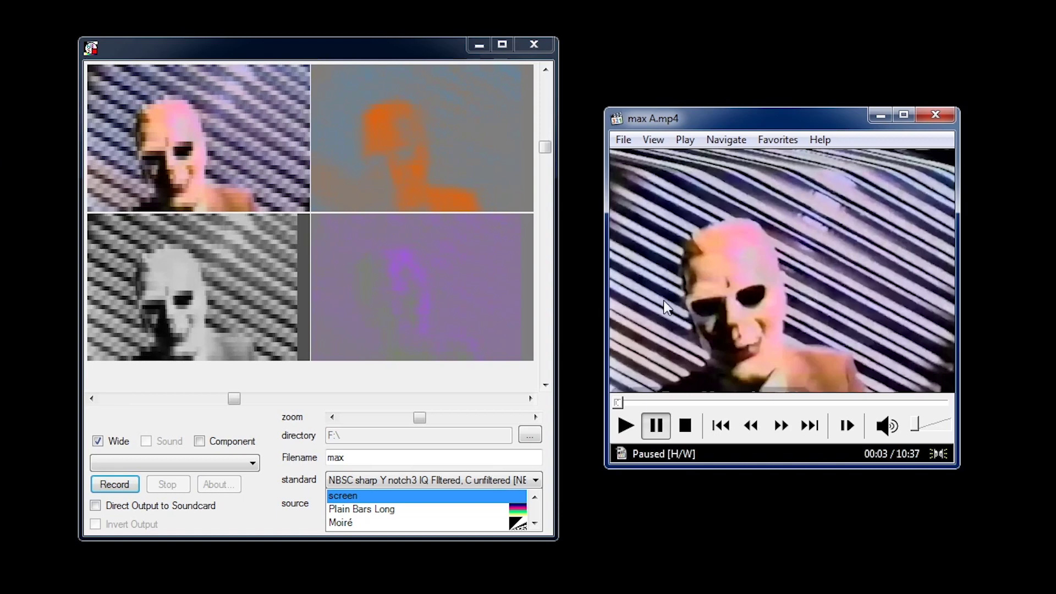
{"action": "left_click", "coordinate": [655, 313]}
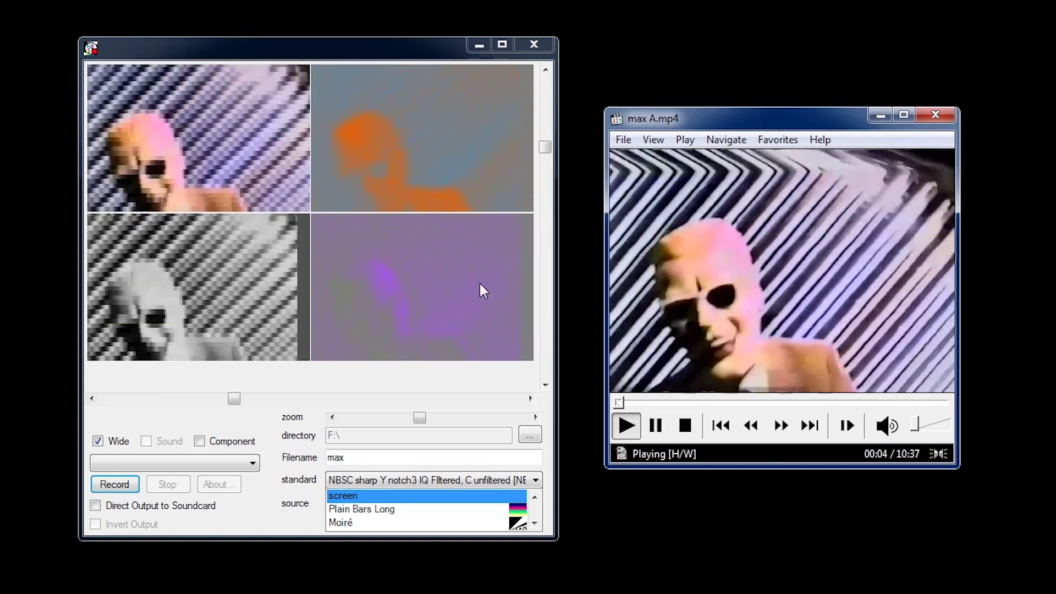
{"action": "left_click", "coordinate": [113, 486]}
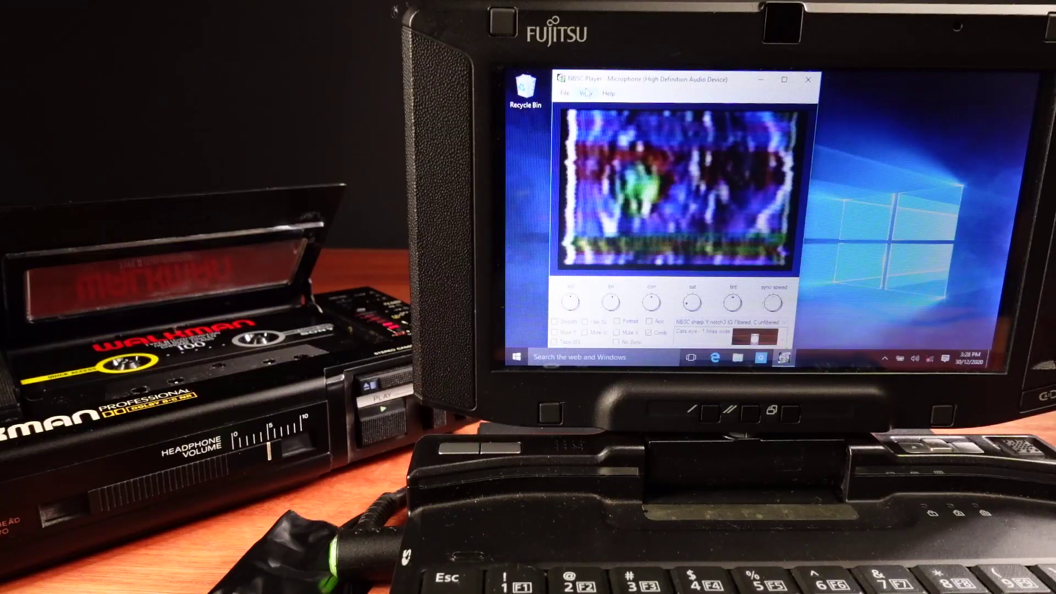
{"action": "left_click", "coordinate": [586, 93]}
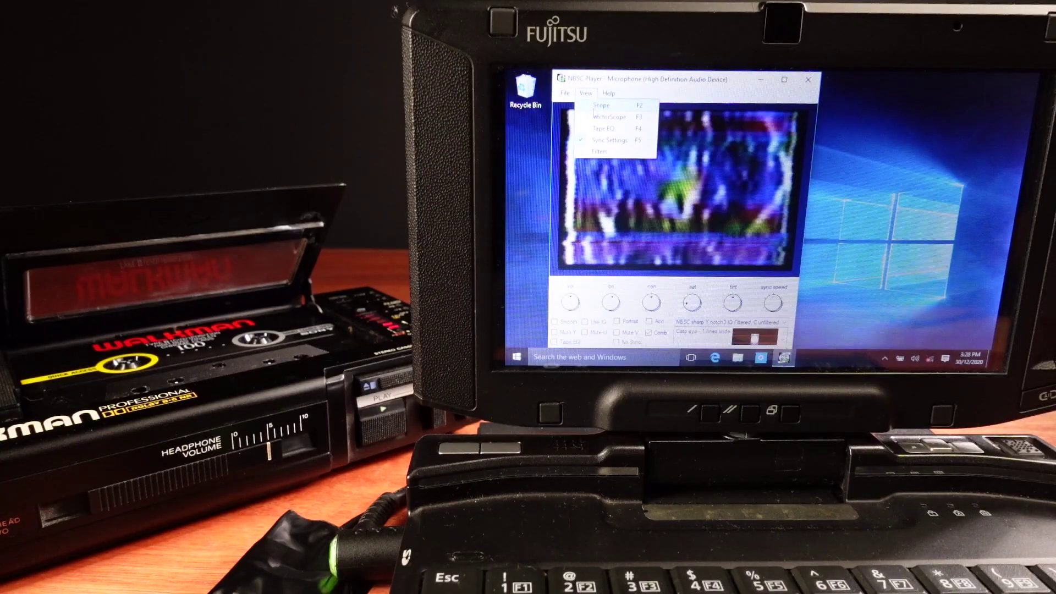
{"action": "left_click", "coordinate": [597, 119]}
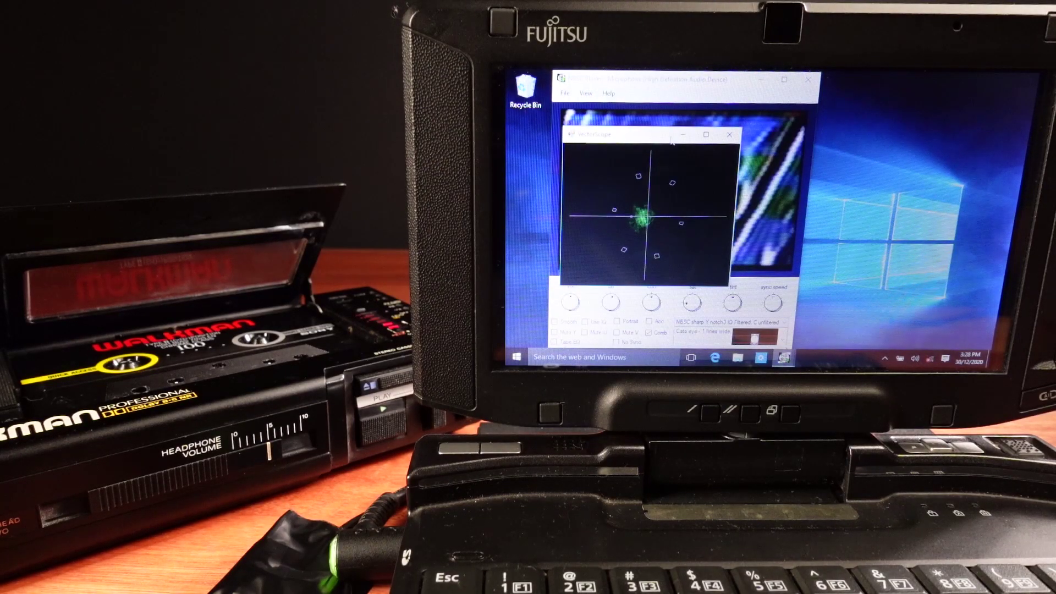
{"action": "left_click", "coordinate": [729, 134]}
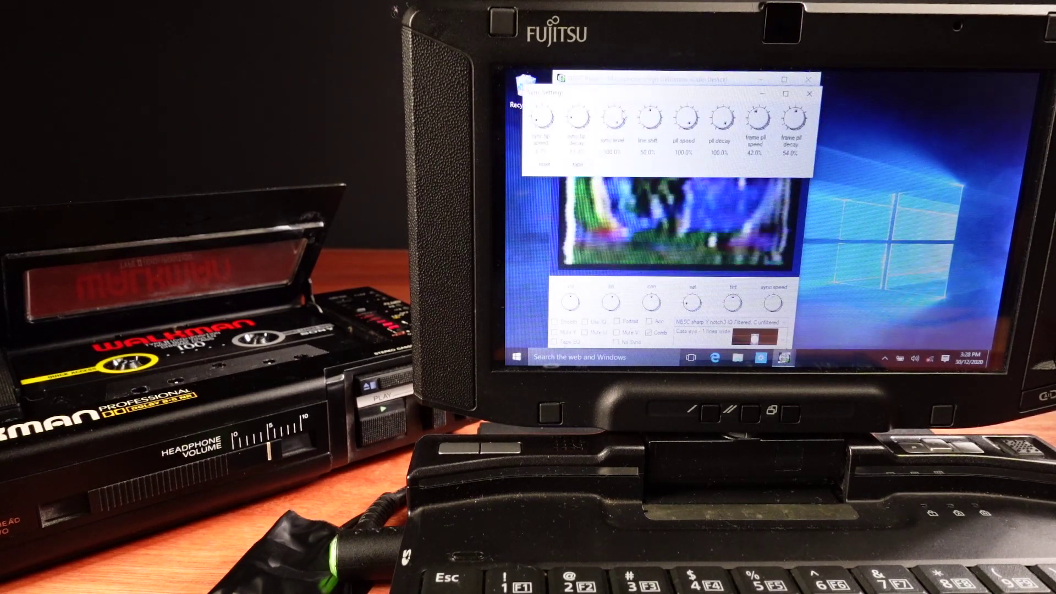
{"action": "mouse_move", "coordinate": [660, 82]}
{"action": "left_mouse_down"}
{"action": "mouse_move", "coordinate": [813, 165]}
{"action": "mouse_move", "coordinate": [824, 265]}
{"action": "left_mouse_up"}
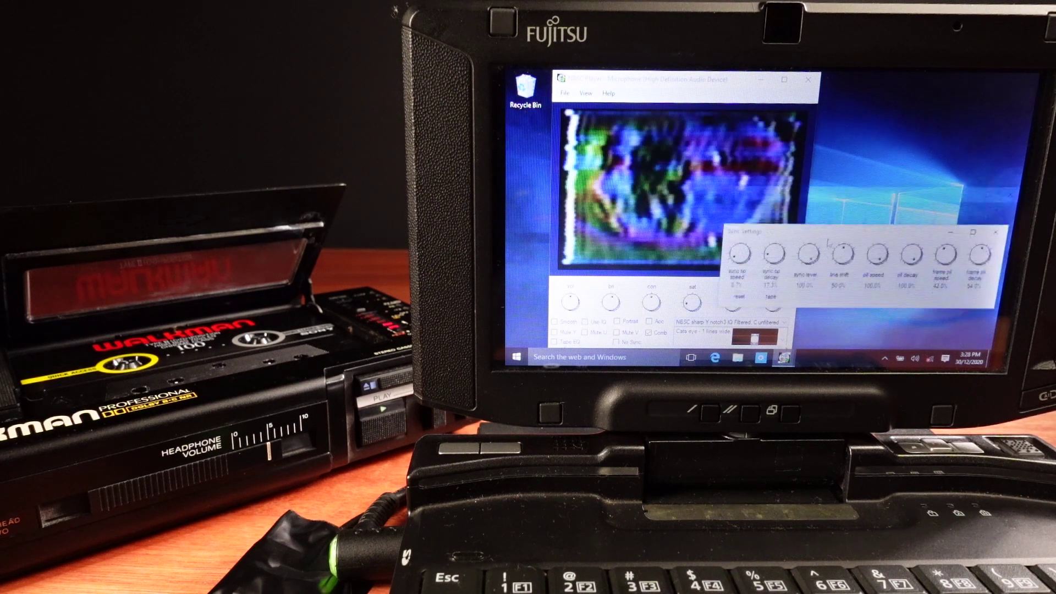
{"action": "left_click", "coordinate": [991, 251]}
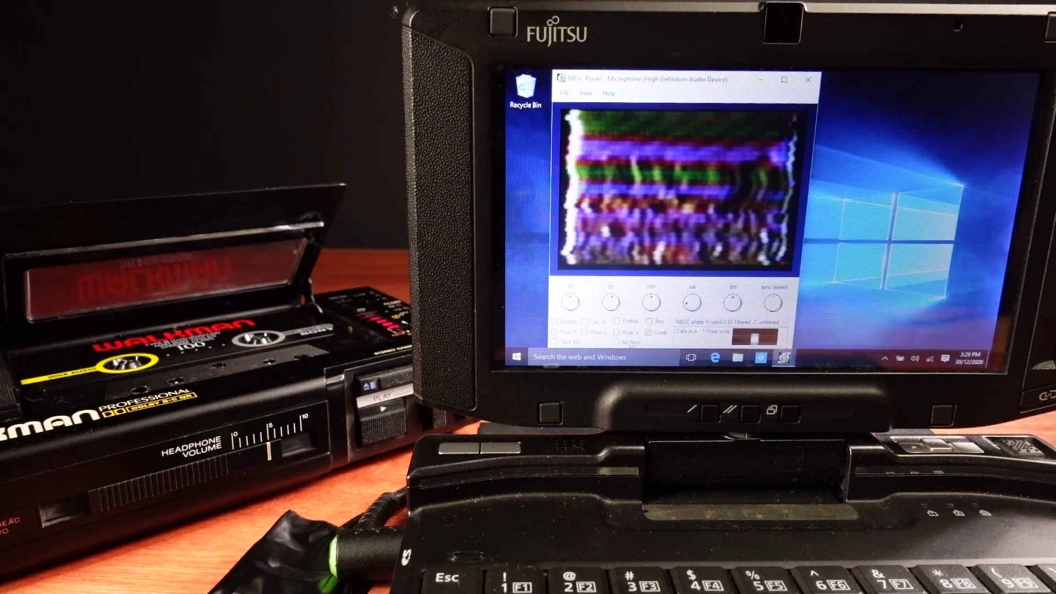